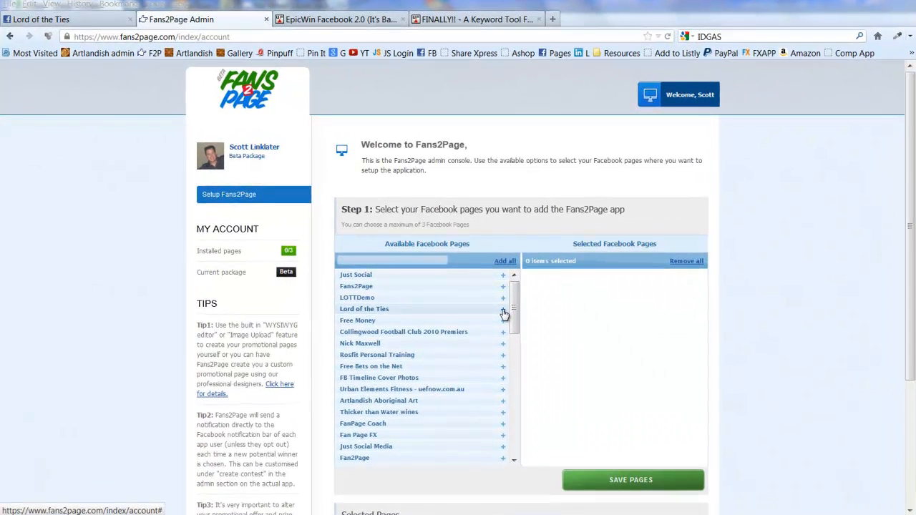
# Add the Lord of the Ties page to the selected Facebook pages and save the selection.
pyautogui.click(499, 295)
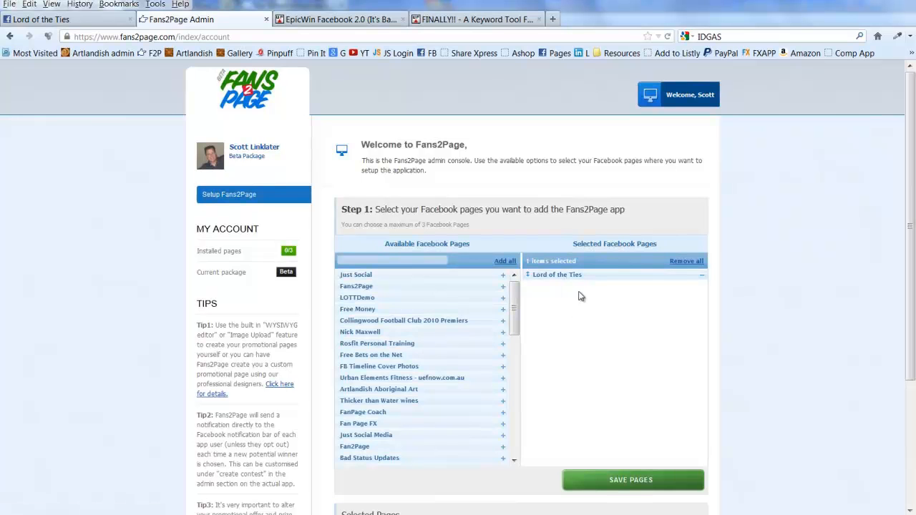
pyautogui.click(653, 485)
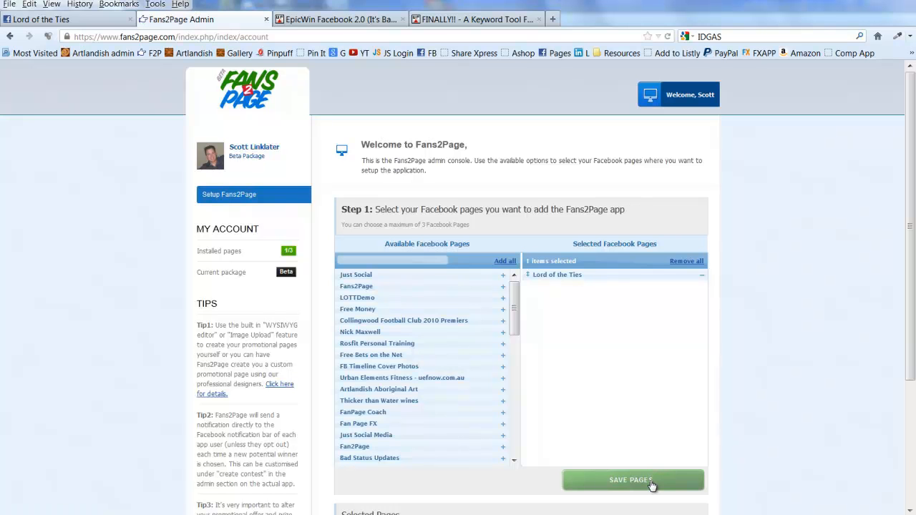
# Start the page setup, add the Fans2Page tab to the Lord of the Ties page, and dismiss the installation notice.
pyautogui.scroll(-5, 603, 409)
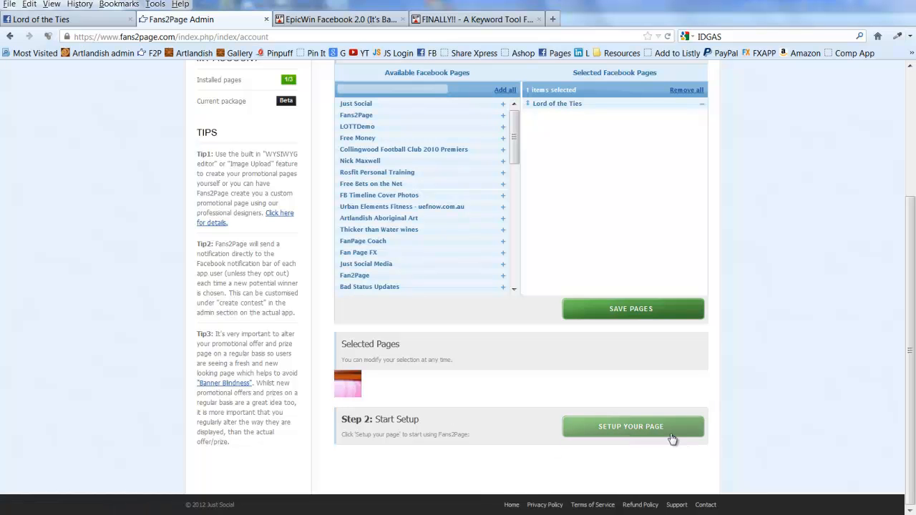
pyautogui.click(633, 429)
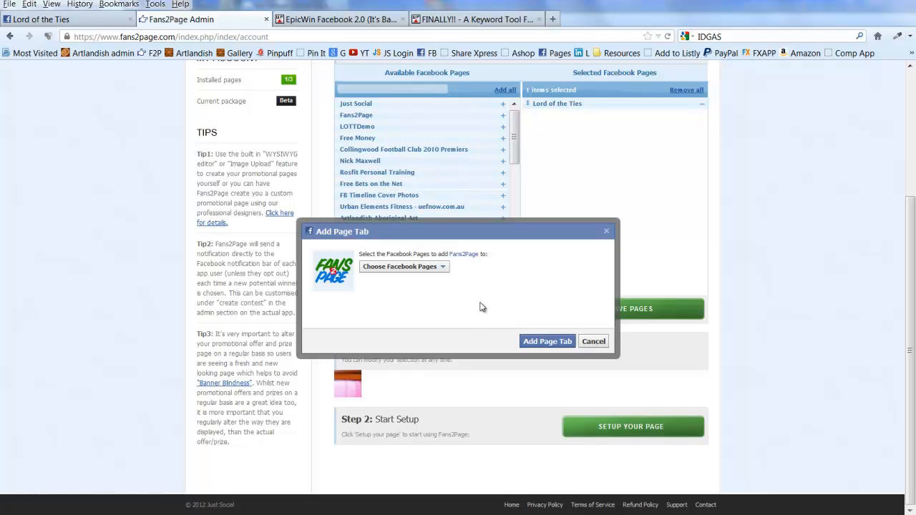
pyautogui.click(444, 267)
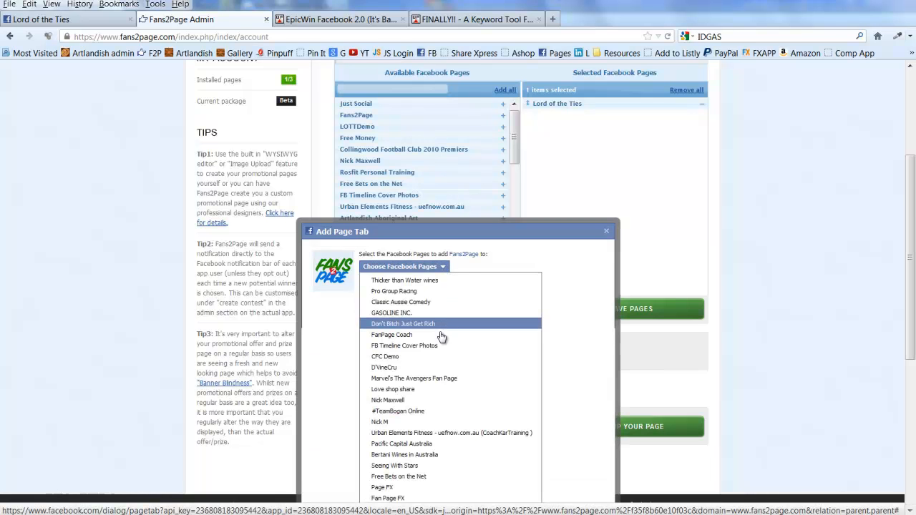
pyautogui.scroll(-3, 440, 347)
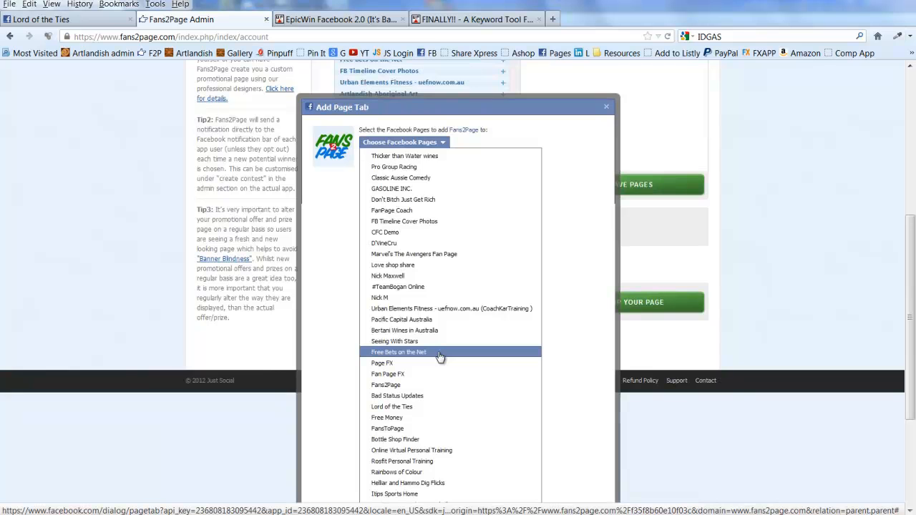
pyautogui.scroll(-3, 440, 374)
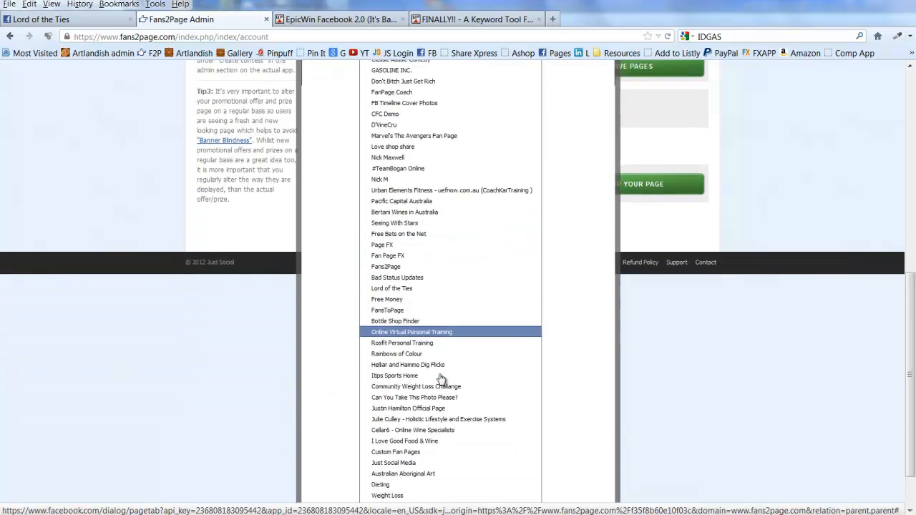
pyautogui.scroll(-1, 441, 378)
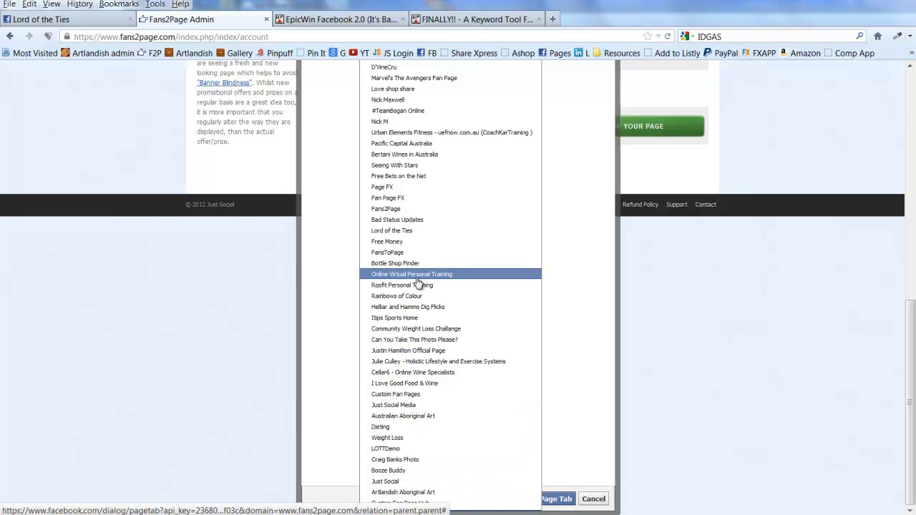
pyautogui.click(421, 232)
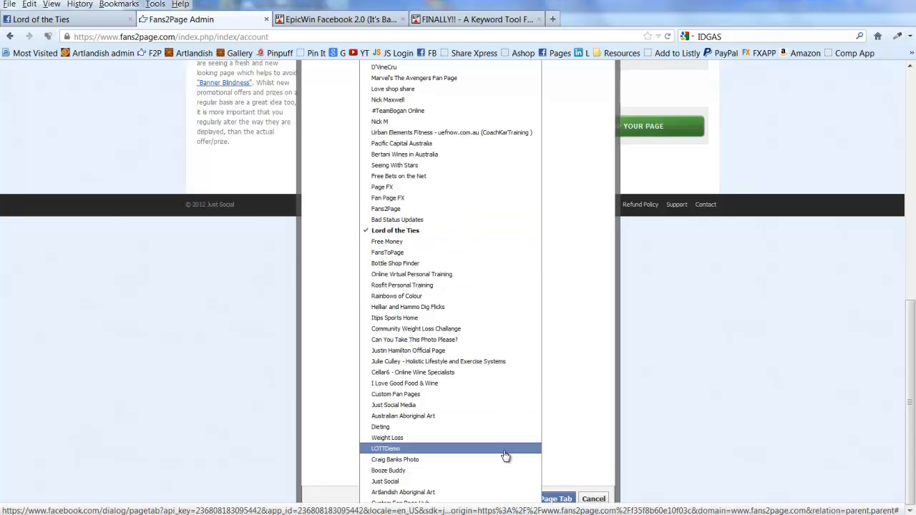
pyautogui.click(559, 499)
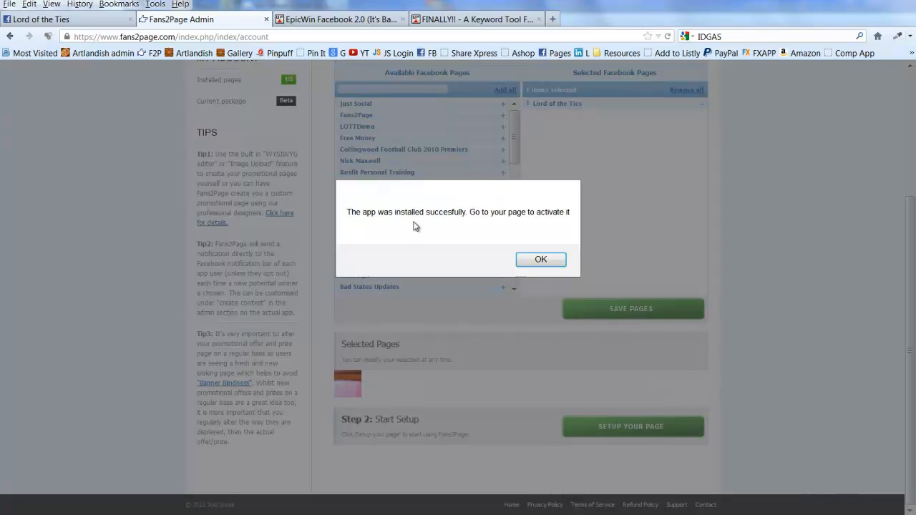
pyautogui.click(554, 259)
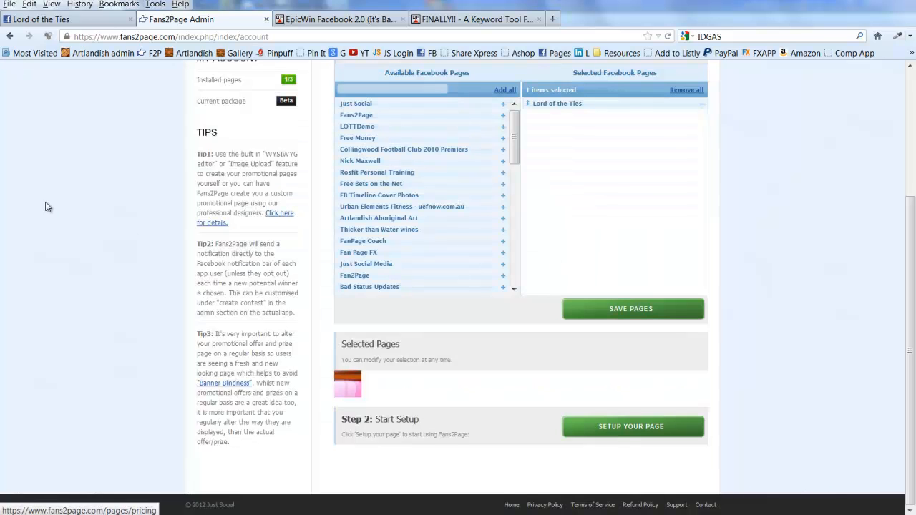
# Open the Fans2Page app on the Lord of the Ties Facebook page and go to its contest admin area.
pyautogui.click(90, 20)
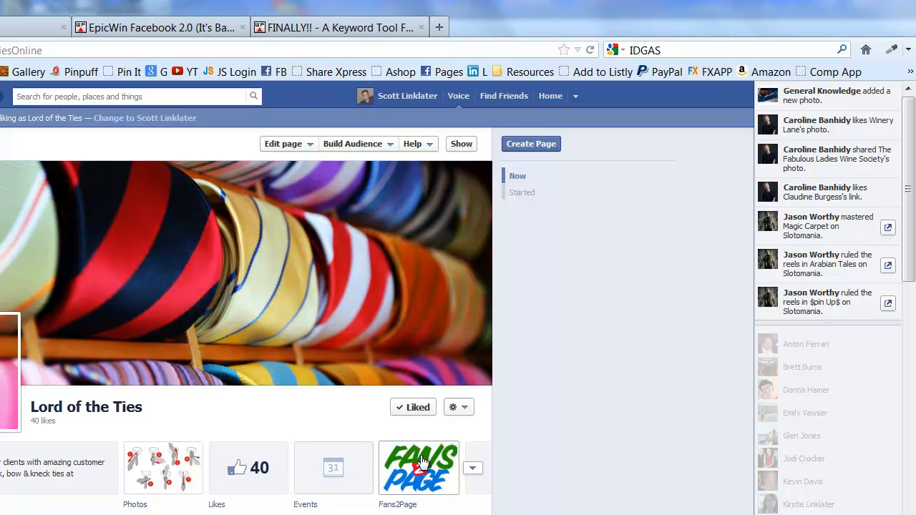
pyautogui.click(420, 460)
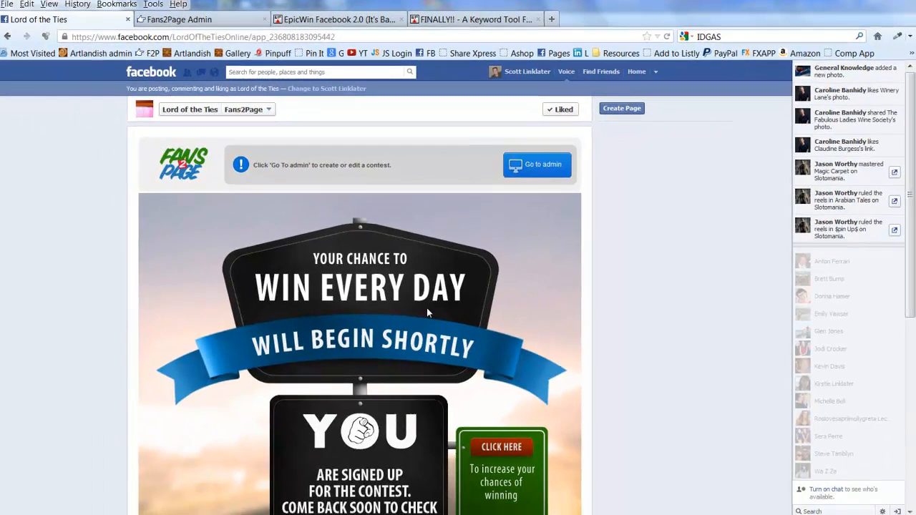
pyautogui.scroll(-3, 280, 399)
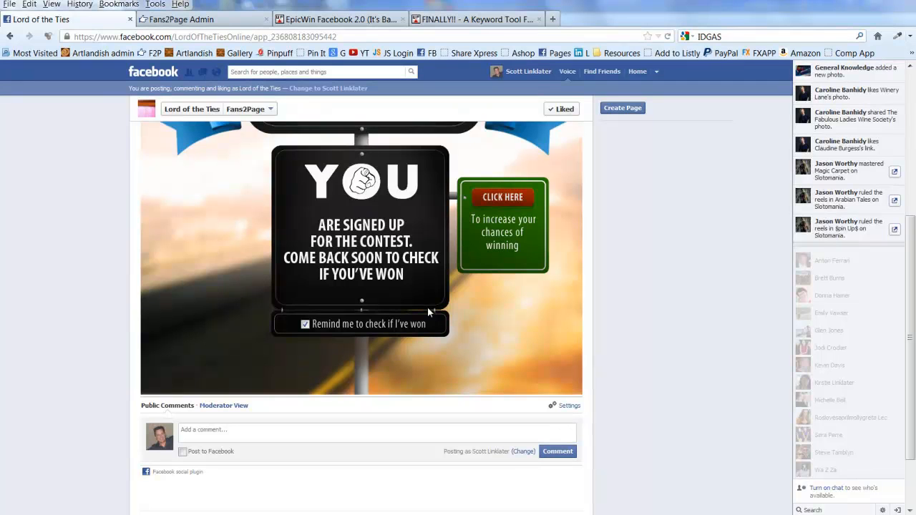
pyautogui.scroll(4, 427, 306)
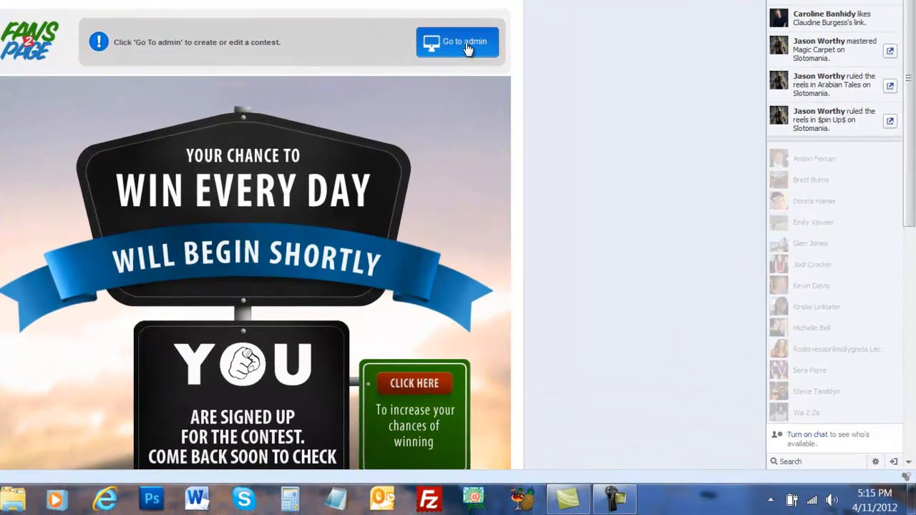
pyautogui.click(466, 46)
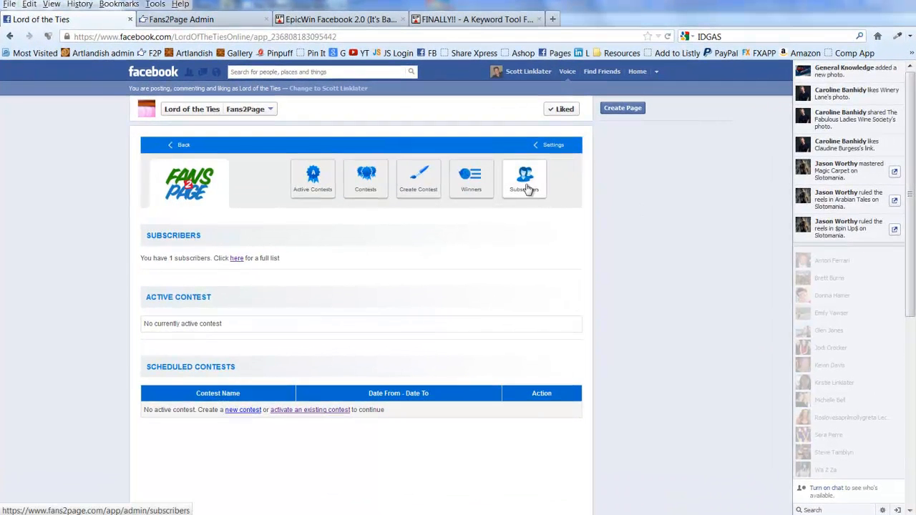
# Review the admin sections for subscribers, winners, active contests and available contests.
pyautogui.click(520, 184)
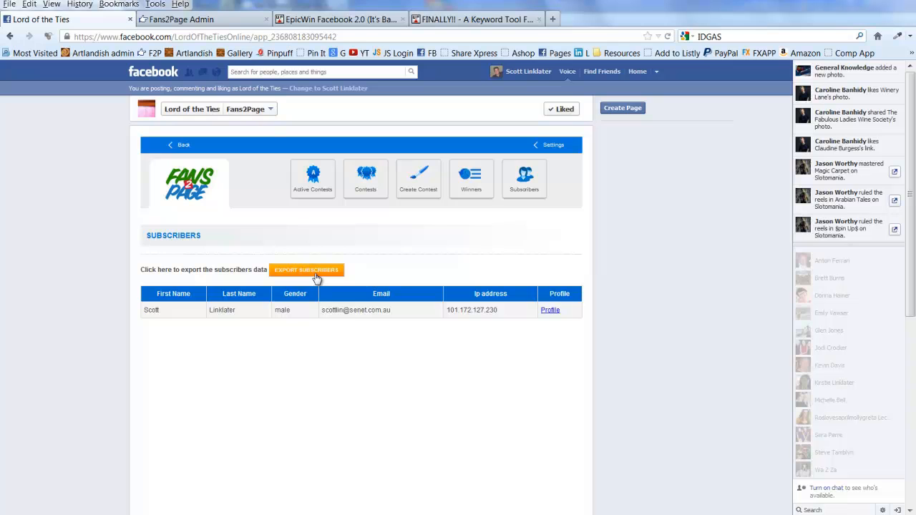
pyautogui.click(472, 185)
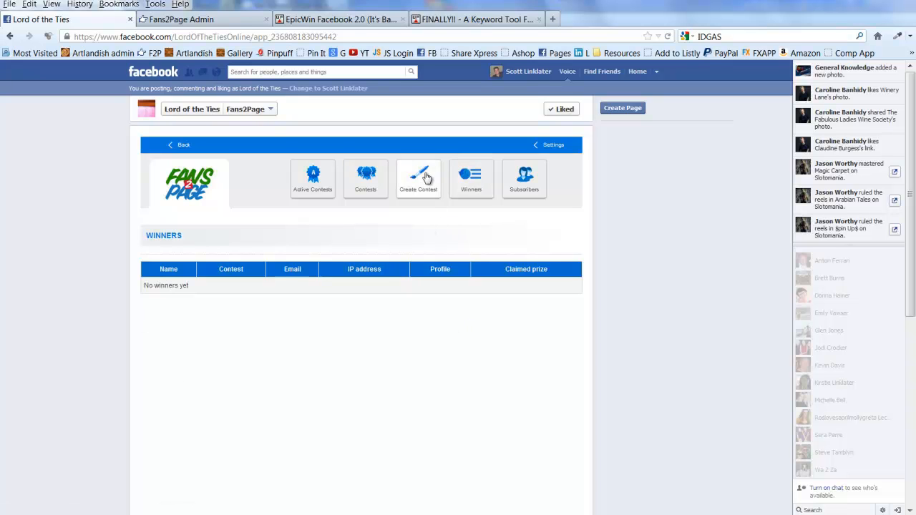
pyautogui.click(301, 179)
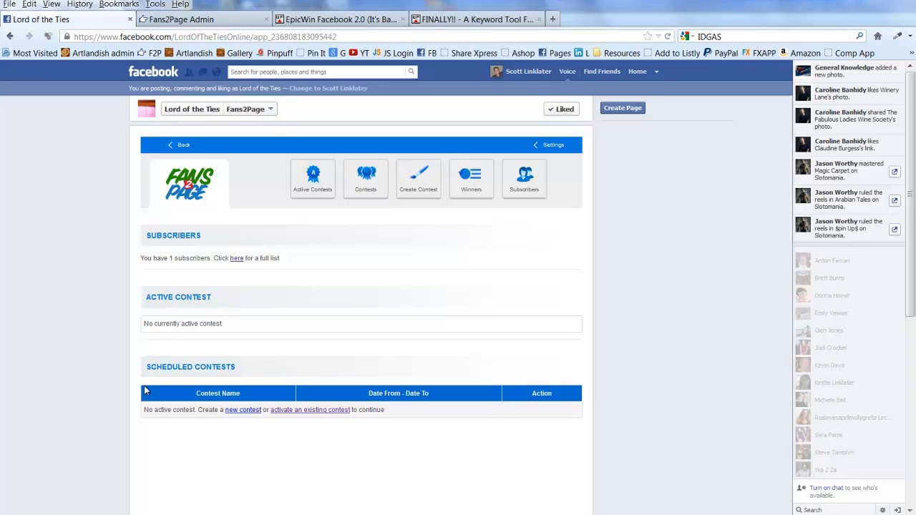
pyautogui.click(364, 188)
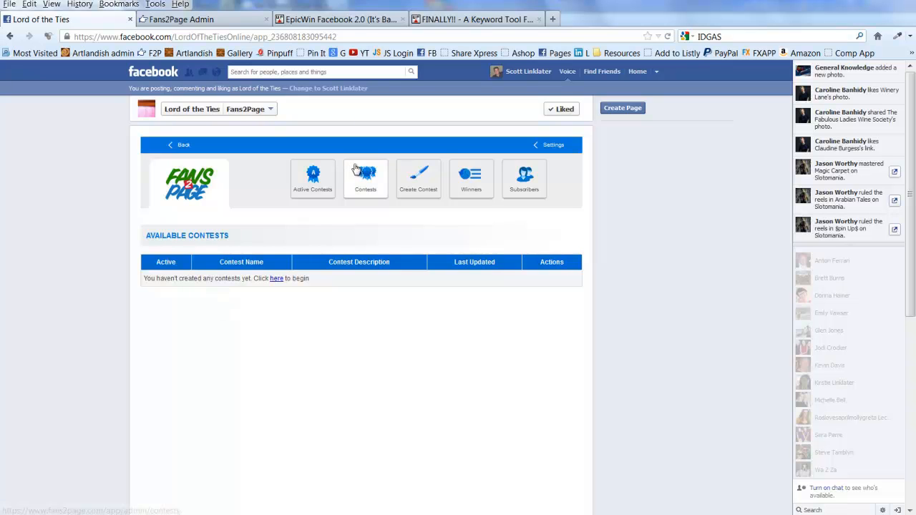
# Start a new contest and name it "Lord of the Ties 1".
pyautogui.click(420, 181)
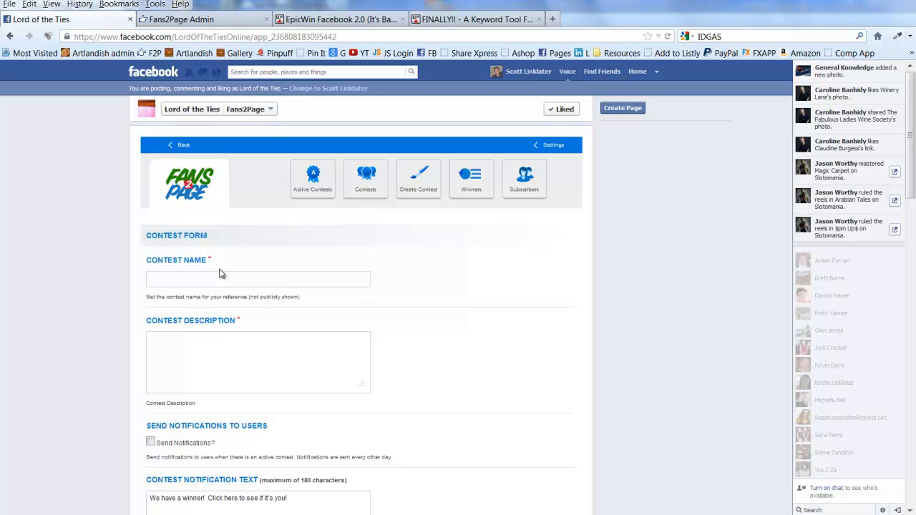
pyautogui.click(163, 280)
pyautogui.write('Lord of the Ties 1')
# Enter the contest description "Lord of the ties tie give-away 1" and enable sending notifications to users.
pyautogui.click(306, 342)
pyautogui.write('Lord of the ties ')
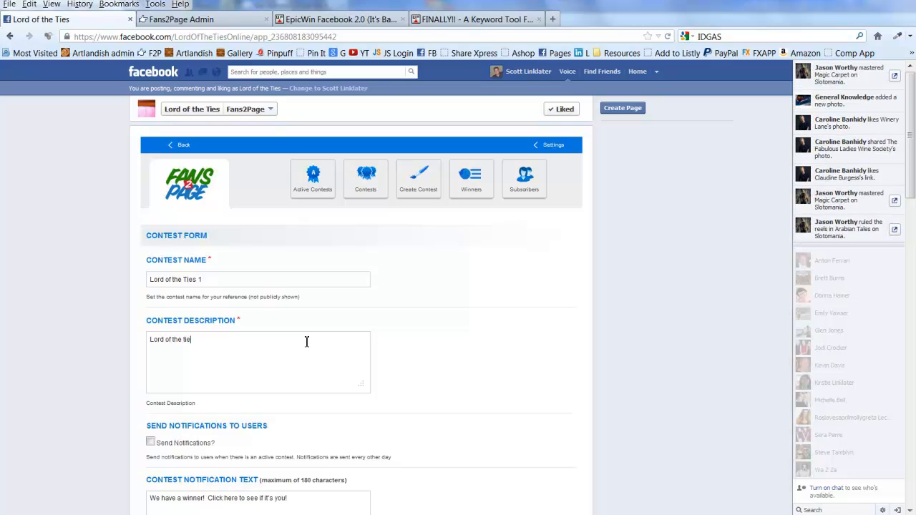
pyautogui.write('kneck')
pyautogui.press('BackSpace')
pyautogui.press('BackSpace')
pyautogui.press('BackSpace')
pyautogui.press('BackSpace')
pyautogui.press('BackSpace')
pyautogui.write('tie give-away 1')
pyautogui.scroll(-5, 273, 360)
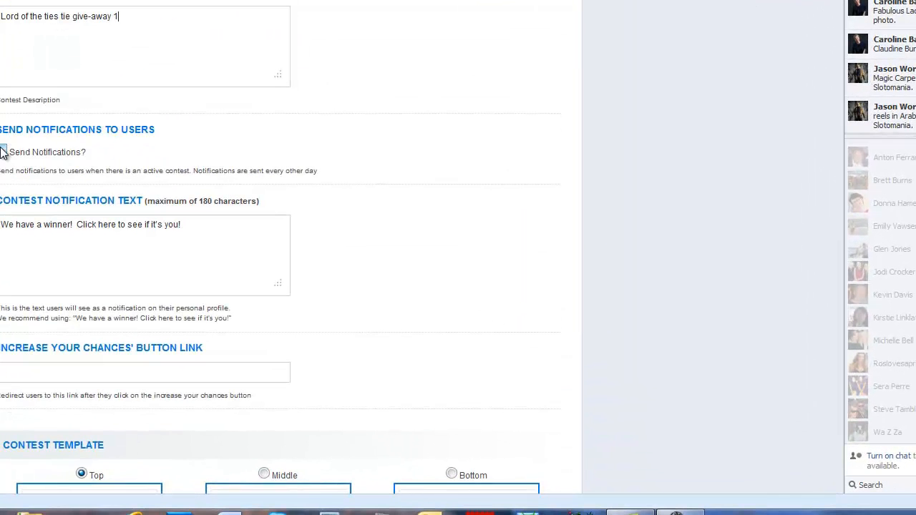
pyautogui.click(2, 152)
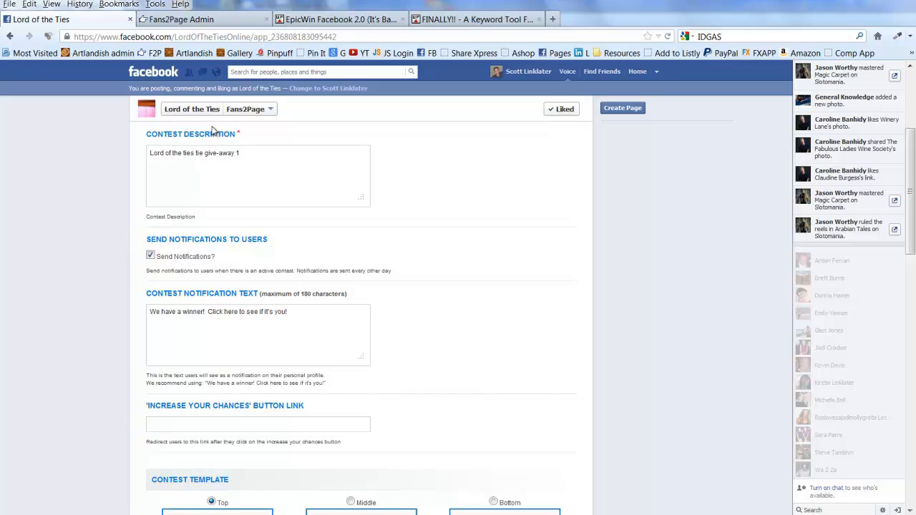
# Look through the Facebook notifications for an example of a Fans2Page winner notification, and close the list.
pyautogui.click(218, 73)
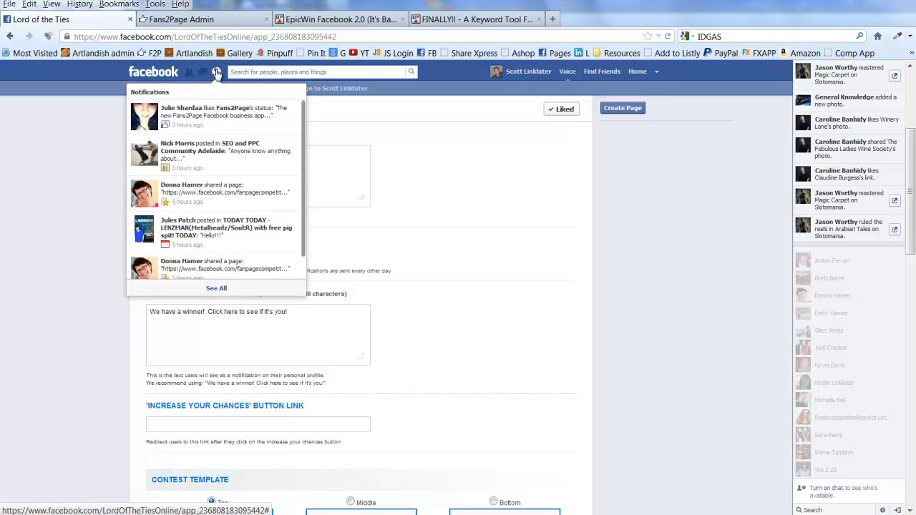
pyautogui.scroll(-2, 199, 258)
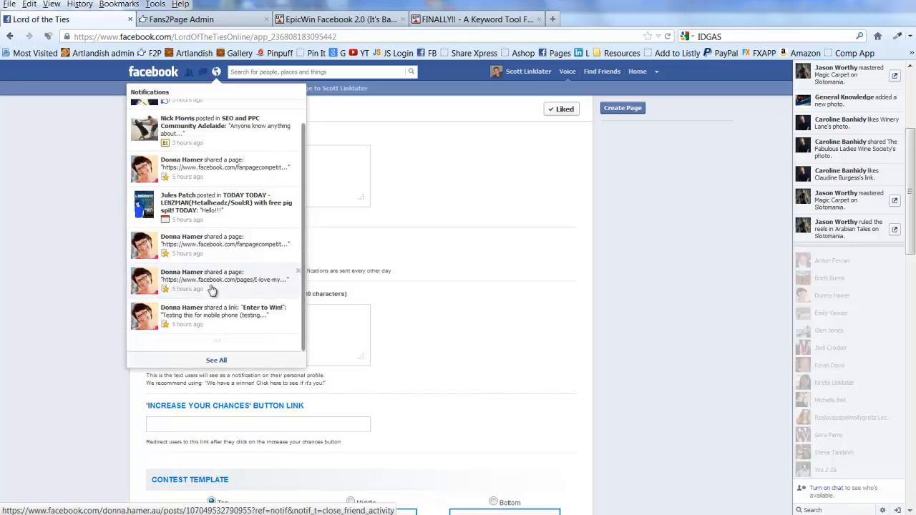
pyautogui.scroll(-3, 210, 315)
pyautogui.scroll(-8, 210, 311)
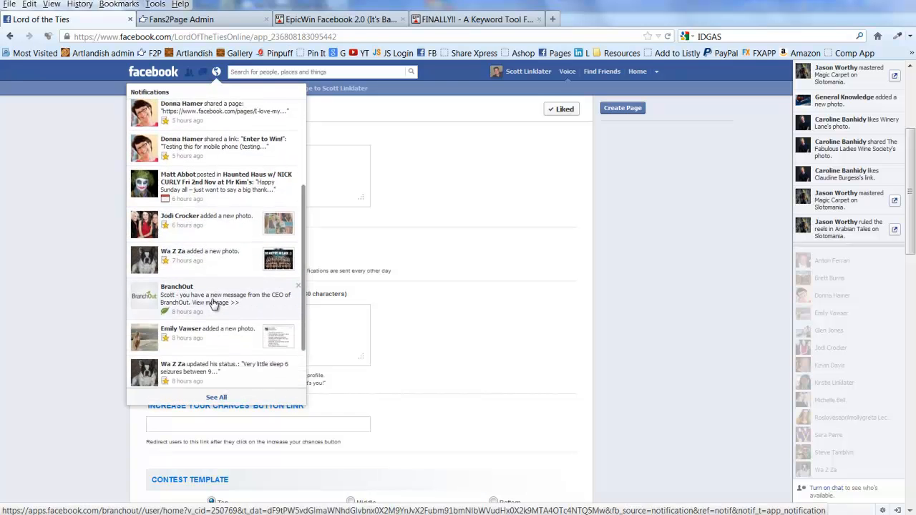
pyautogui.scroll(-8, 215, 295)
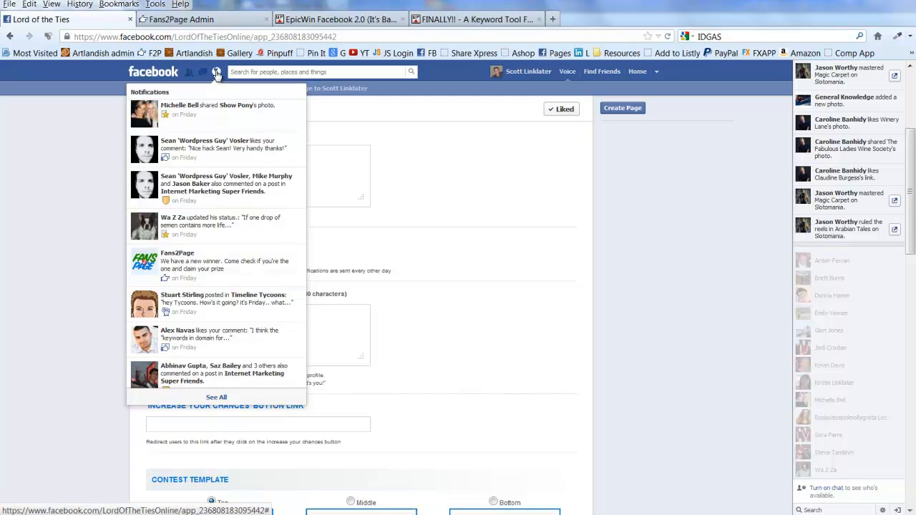
pyautogui.click(218, 74)
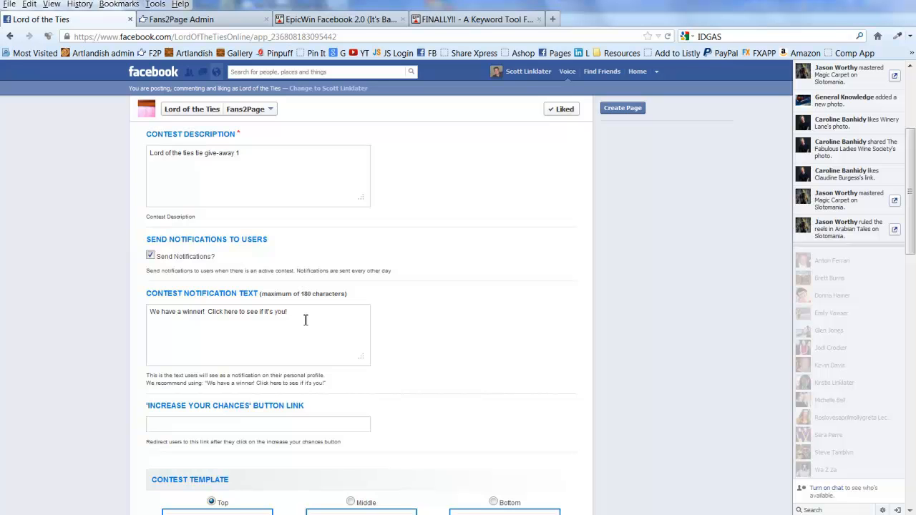
pyautogui.scroll(-5, 306, 320)
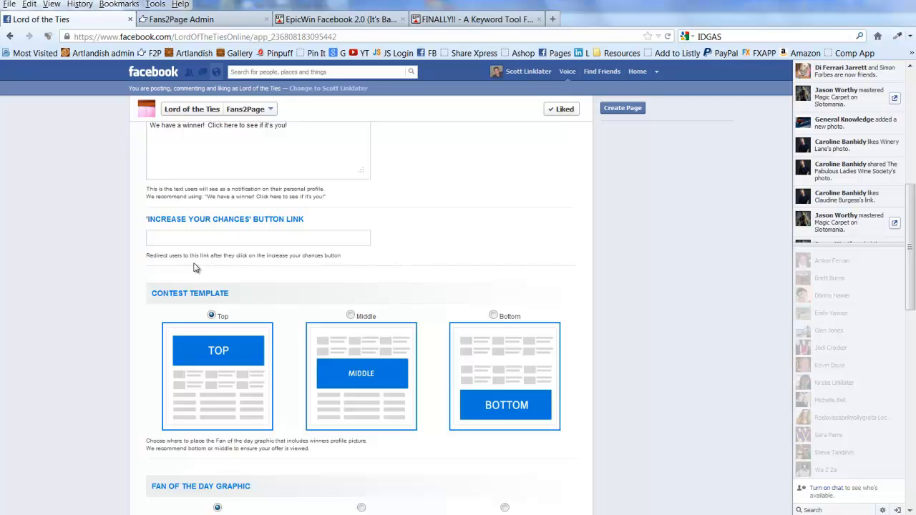
pyautogui.click(232, 241)
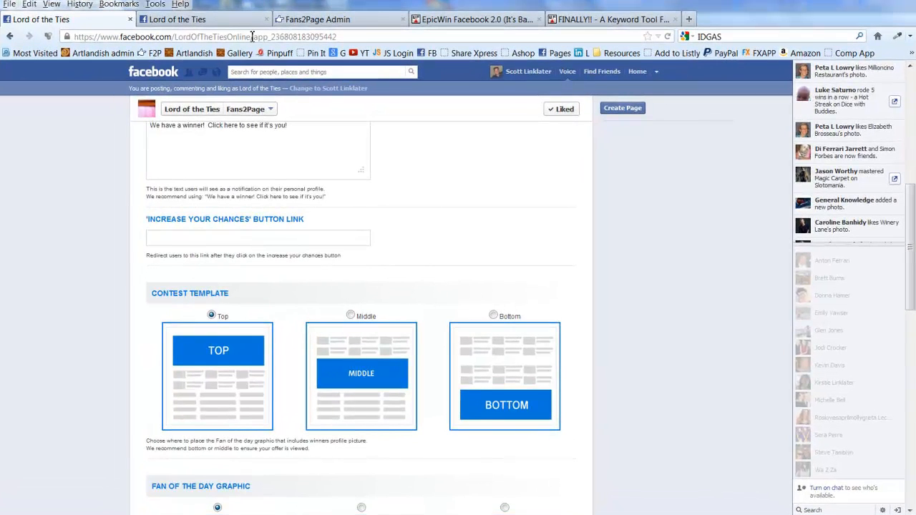
pyautogui.rightClick(169, 237)
pyautogui.click(197, 301)
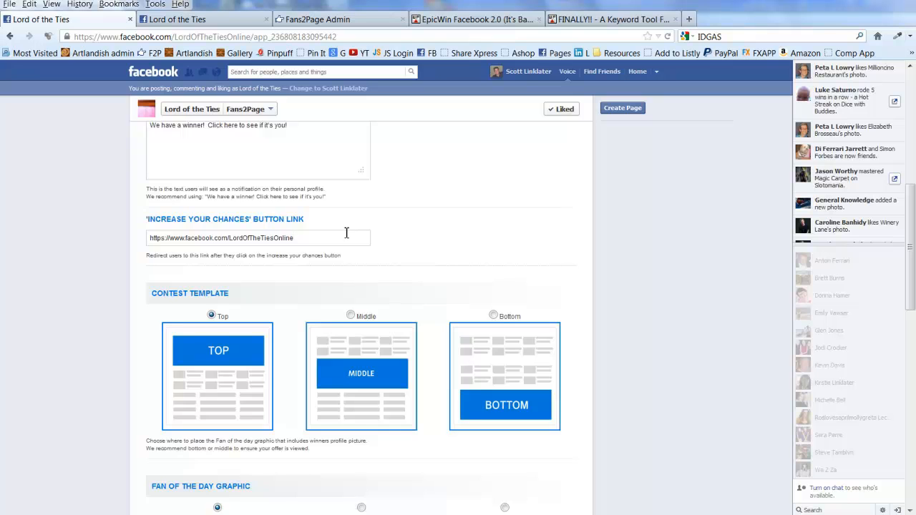
# Set the contest template to Bottom and choose the dark blue Fan of the Day graphic with yellow lettering.
pyautogui.scroll(-3, 350, 234)
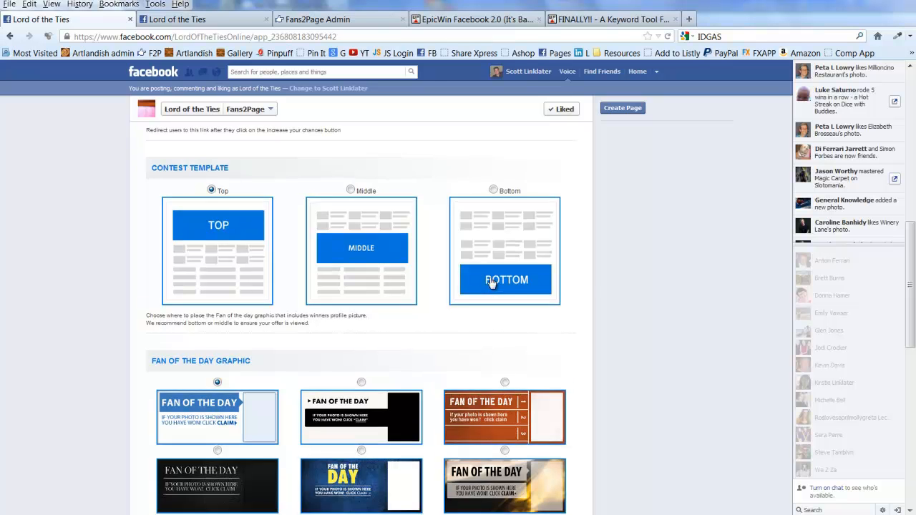
pyautogui.scroll(-2, 487, 281)
pyautogui.scroll(2, 484, 279)
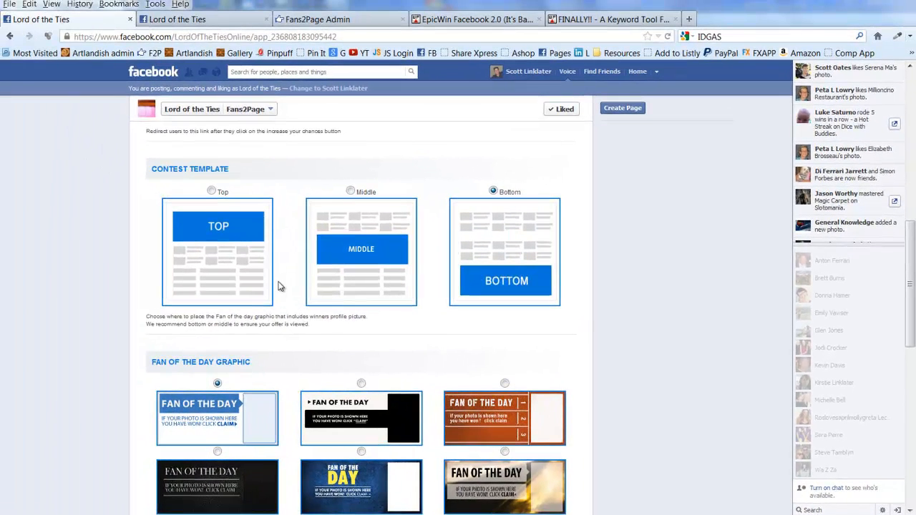
pyautogui.scroll(-2, 265, 321)
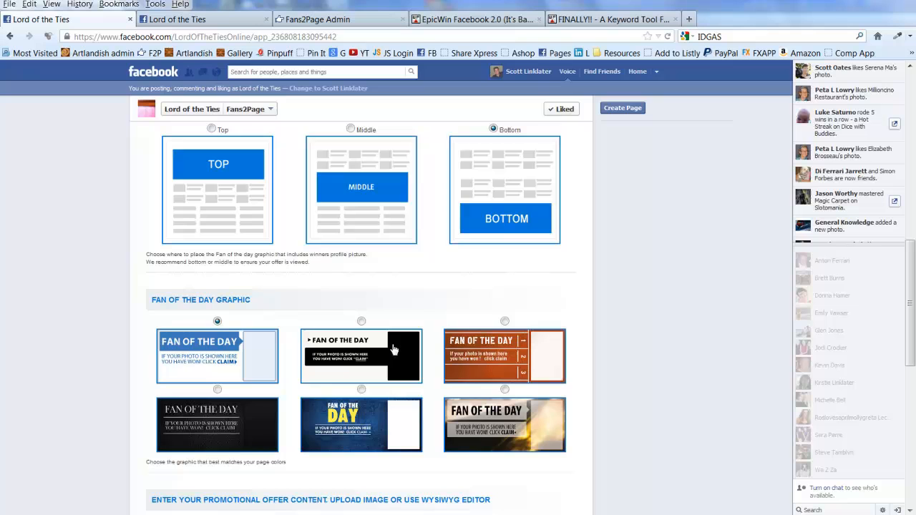
pyautogui.click(362, 390)
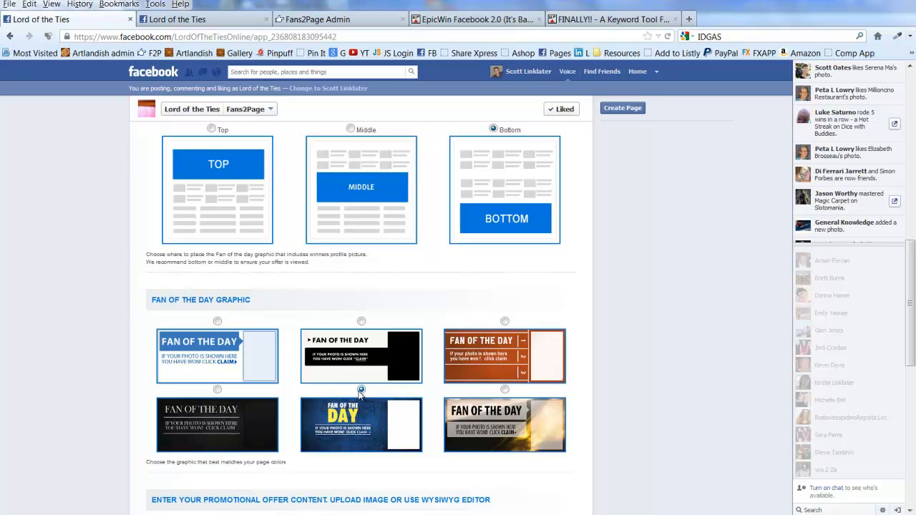